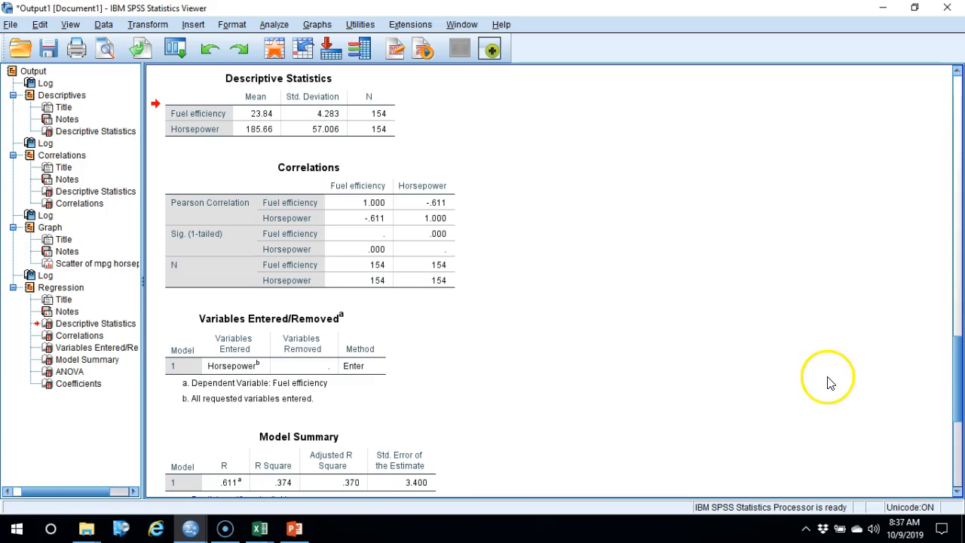
Review the simple regression output, from the descriptive statistics and correlations through the model summary, ANOVA and coefficients tables
drag(959, 372, 951, 453)
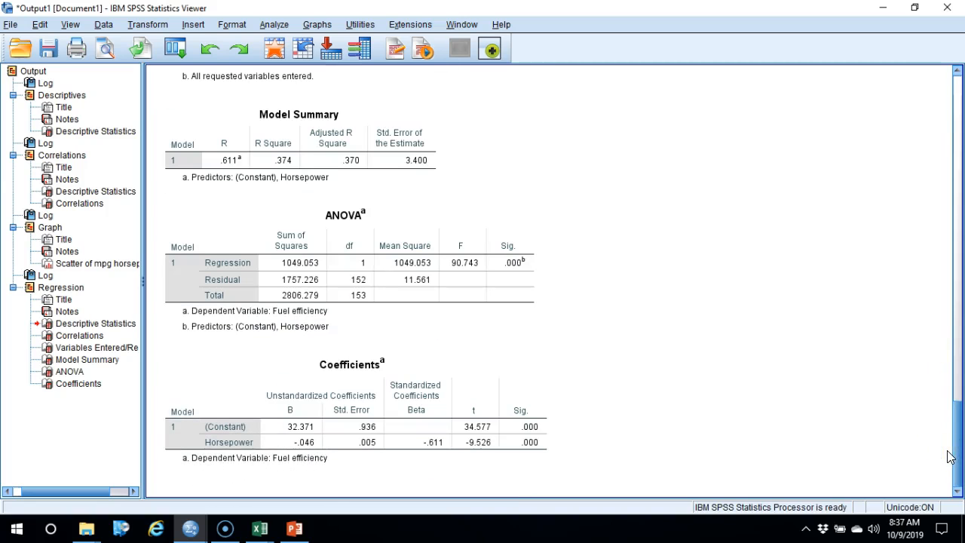
click(713, 458)
click(377, 188)
click(928, 293)
drag(955, 399, 960, 316)
click(355, 240)
click(374, 309)
click(717, 366)
drag(955, 388, 954, 483)
click(388, 411)
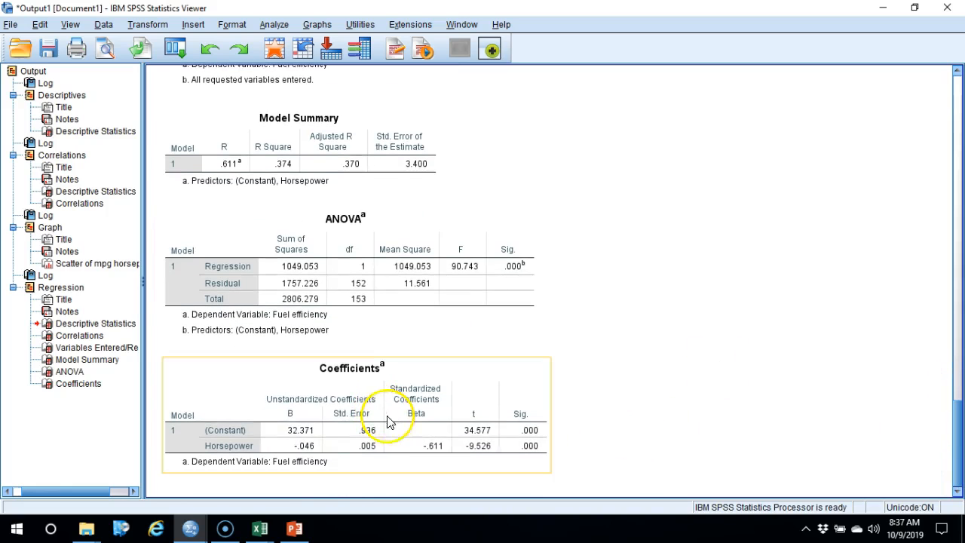
click(648, 420)
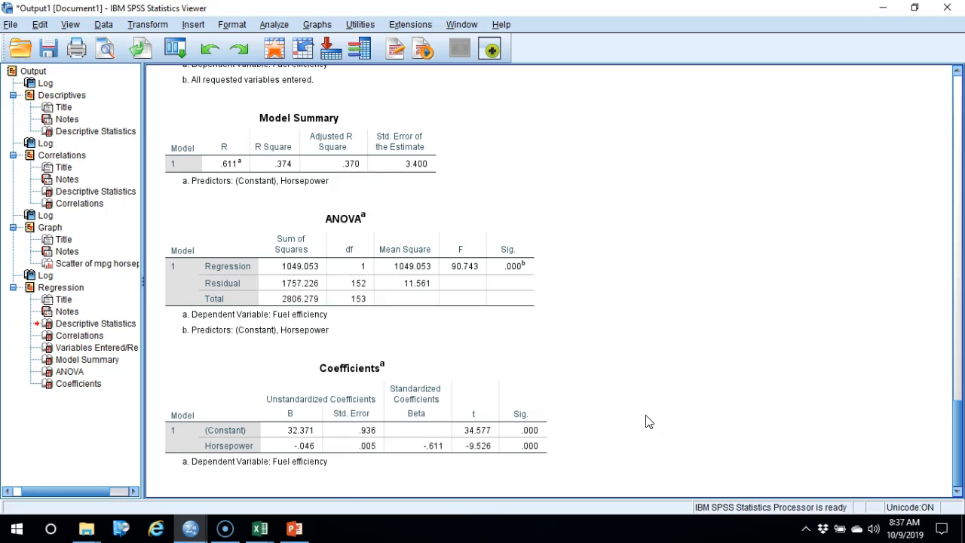
Switch to the Transform and predict.xlsx workbook in Excel and set the Simple Regression Example sheet's zoom to 75%
mouse_move(265, 534)
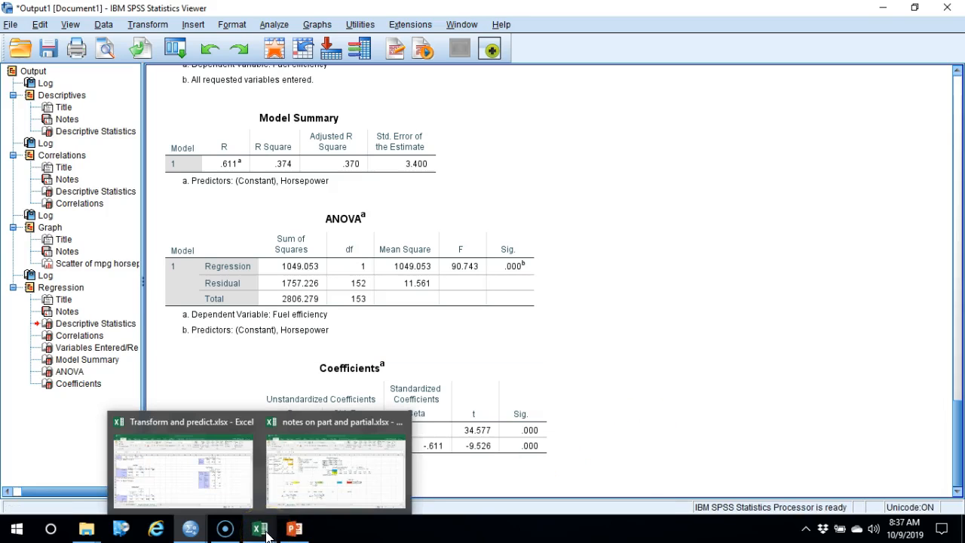
click(233, 491)
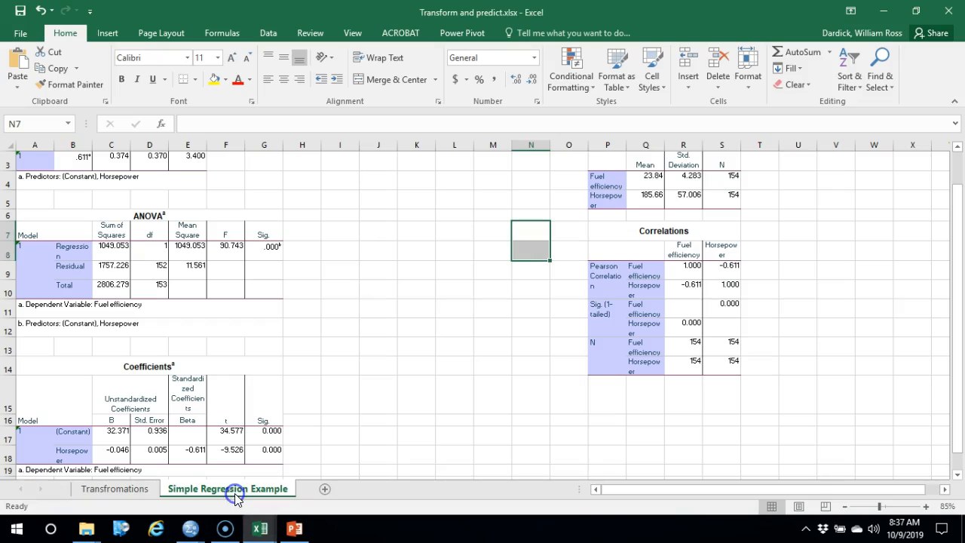
click(560, 274)
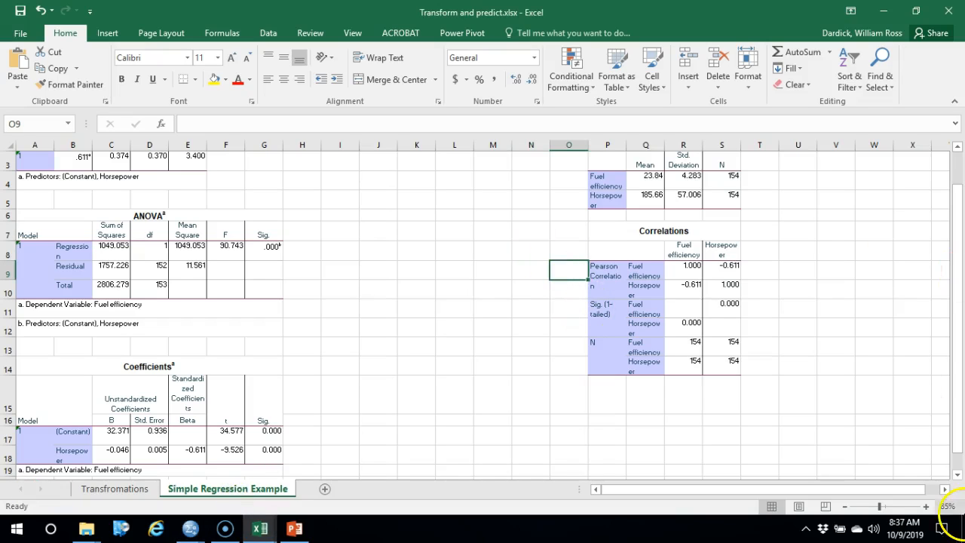
drag(879, 507, 871, 506)
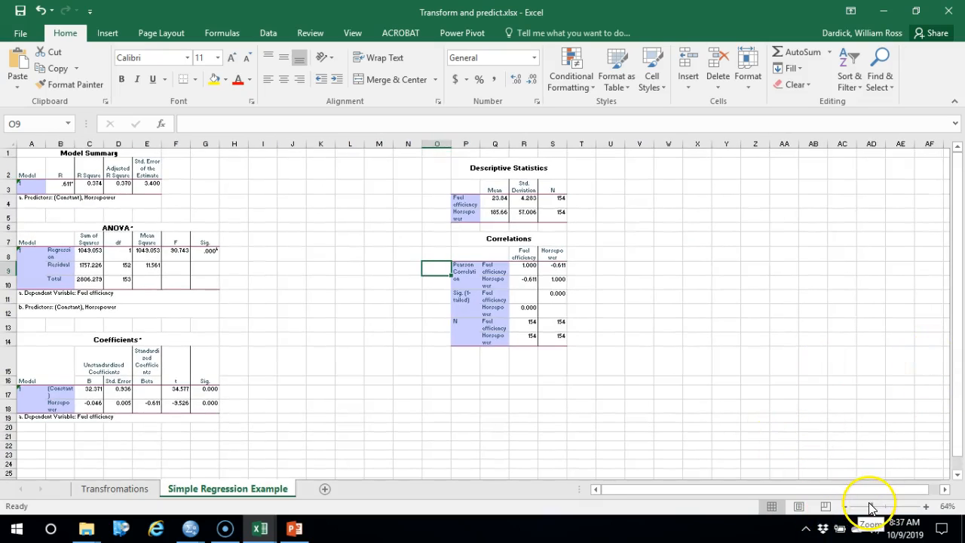
drag(871, 507, 876, 506)
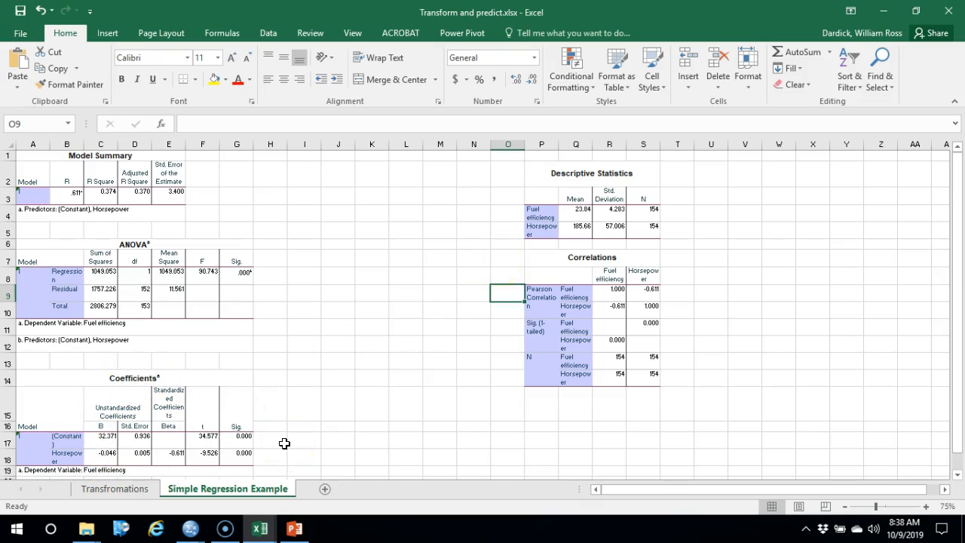
Check the sample slope and intercept formulas on the PowerPoint slide, and return to the Transform and predict.xlsx workbook
click(307, 540)
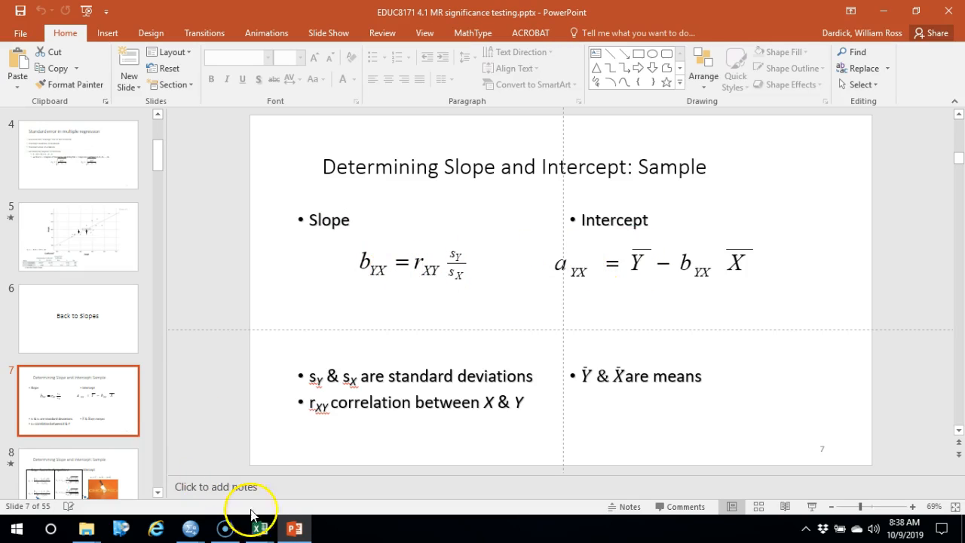
click(262, 536)
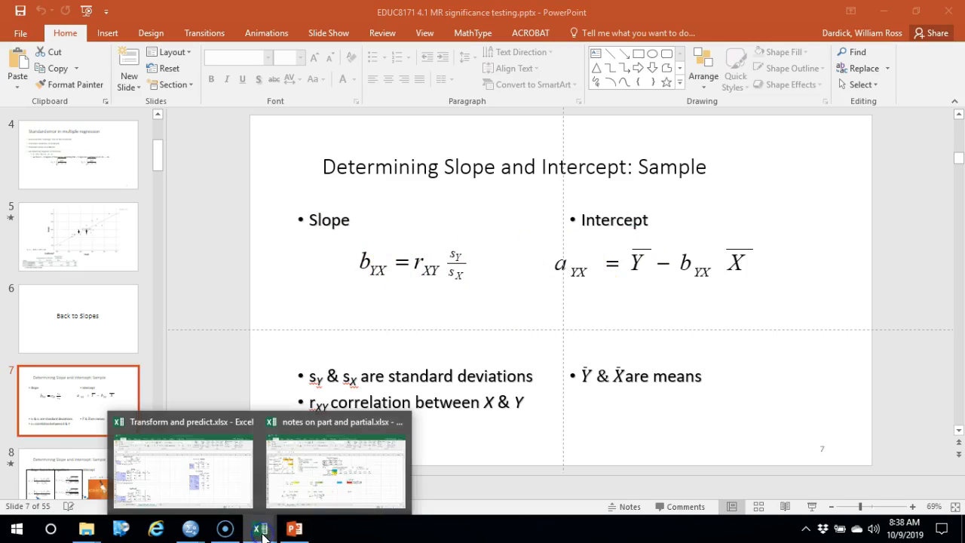
click(230, 477)
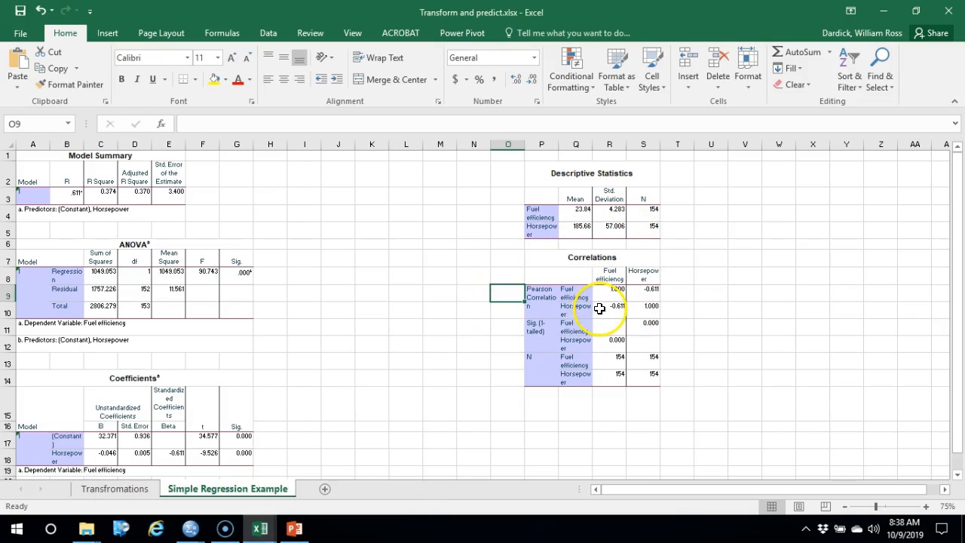
Calculate the regression slope in N9 from the correlation and the two standard deviations with =R10*(R4/R5)
click(479, 298)
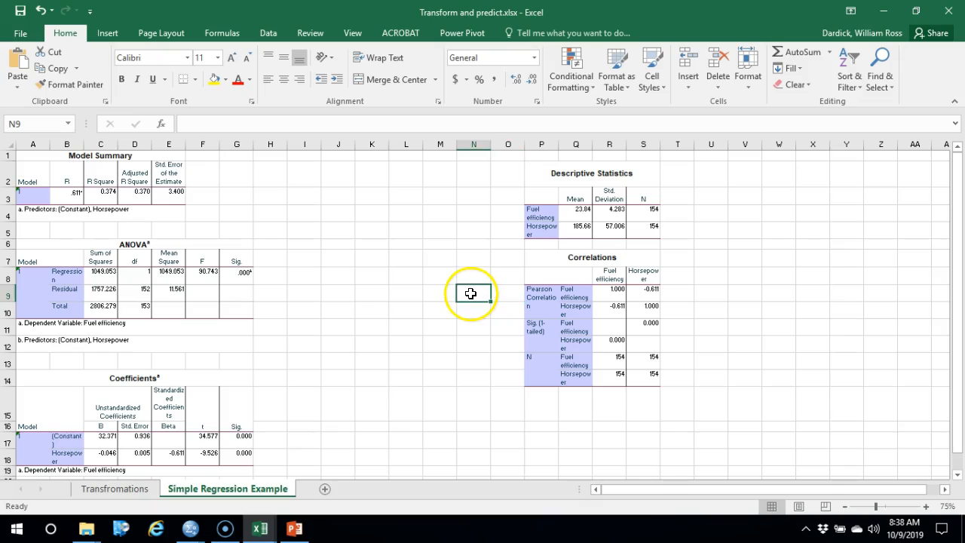
text(=)
click(615, 310)
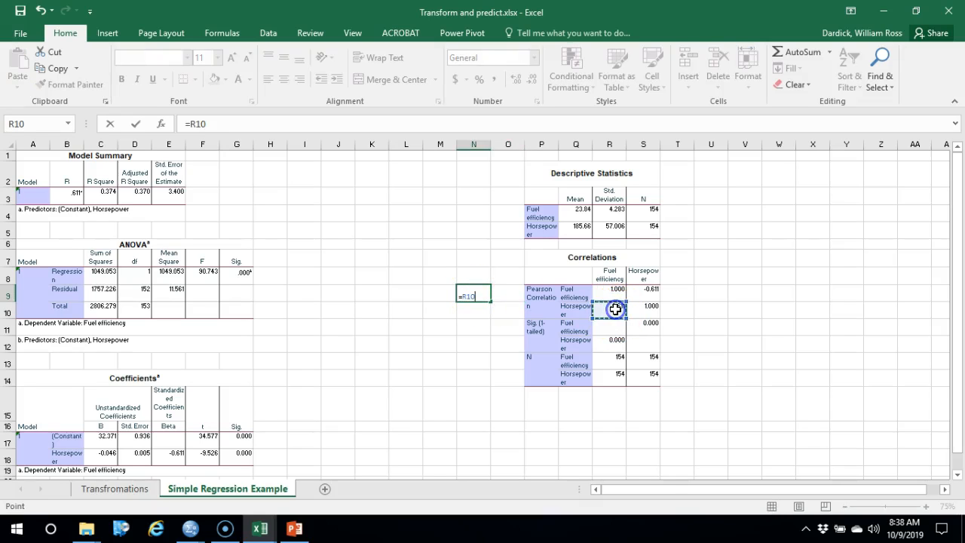
text(*()
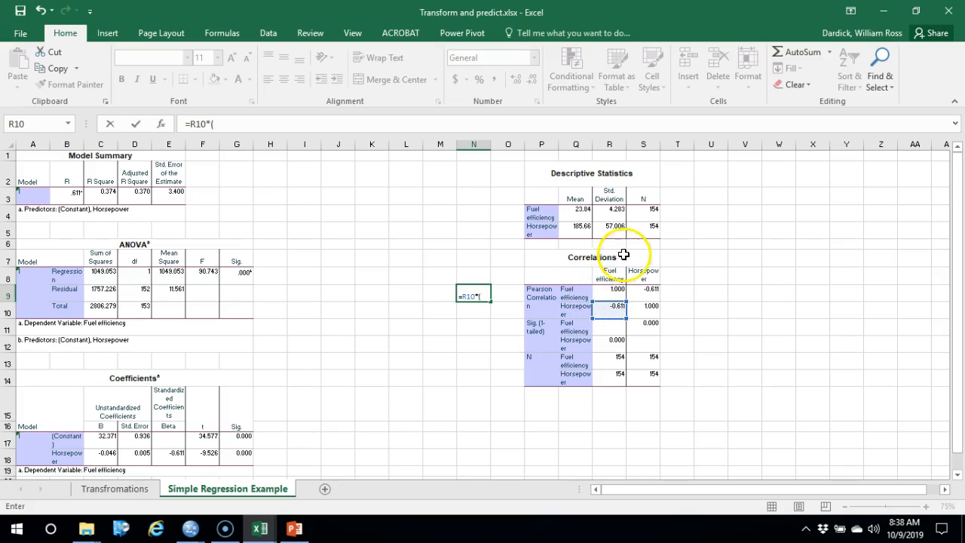
click(614, 213)
text(/)
click(615, 227)
text())
key(Return)
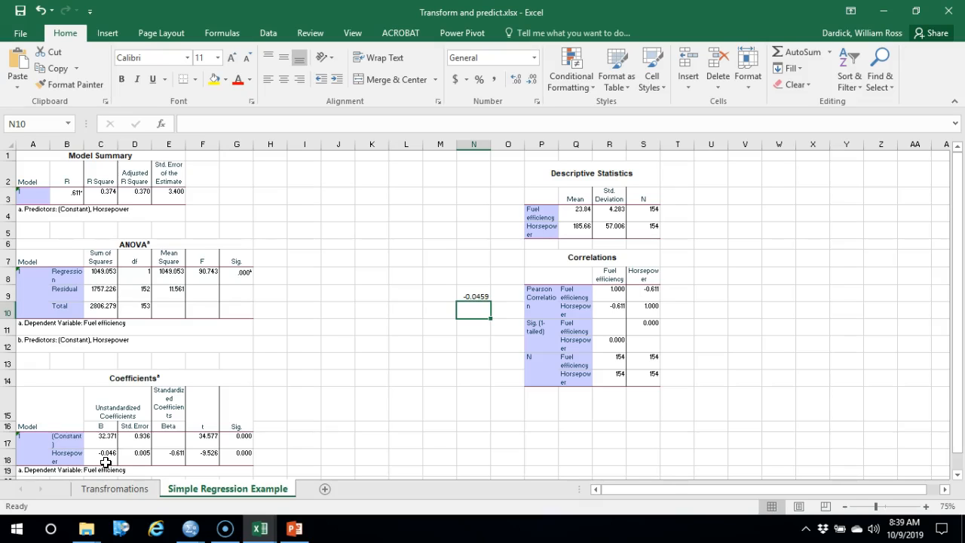
Calculate the regression intercept in N10 from the two means and the slope with =Q4-(Q5*N9)
text(=)
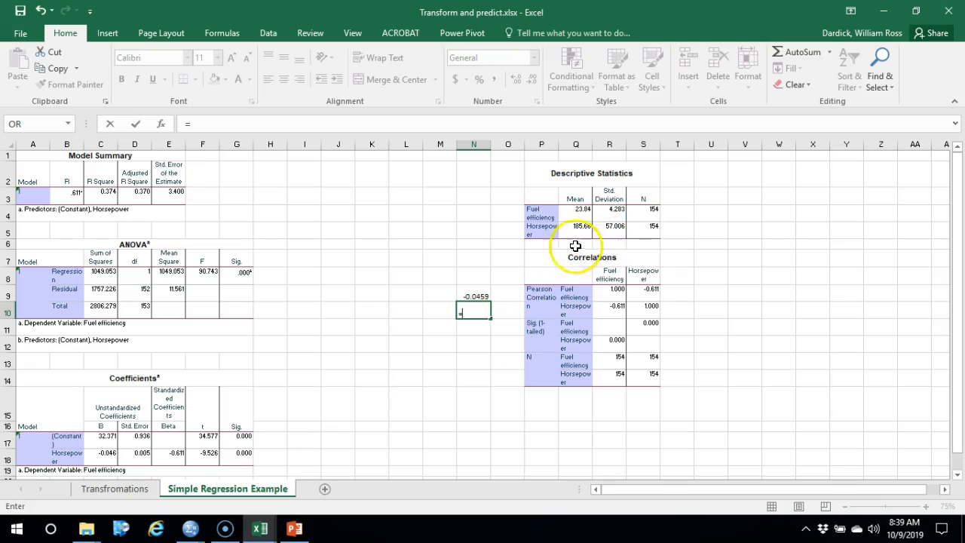
click(577, 214)
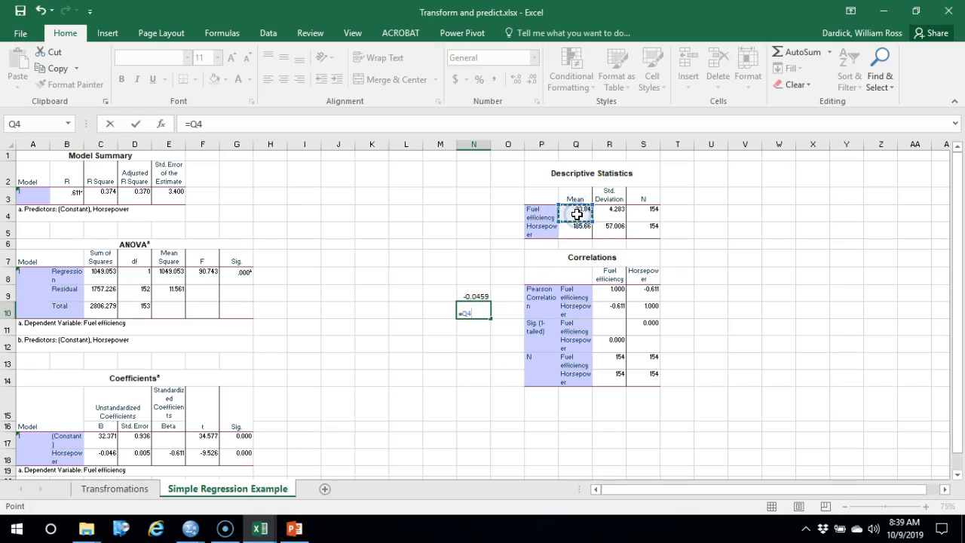
text(-)
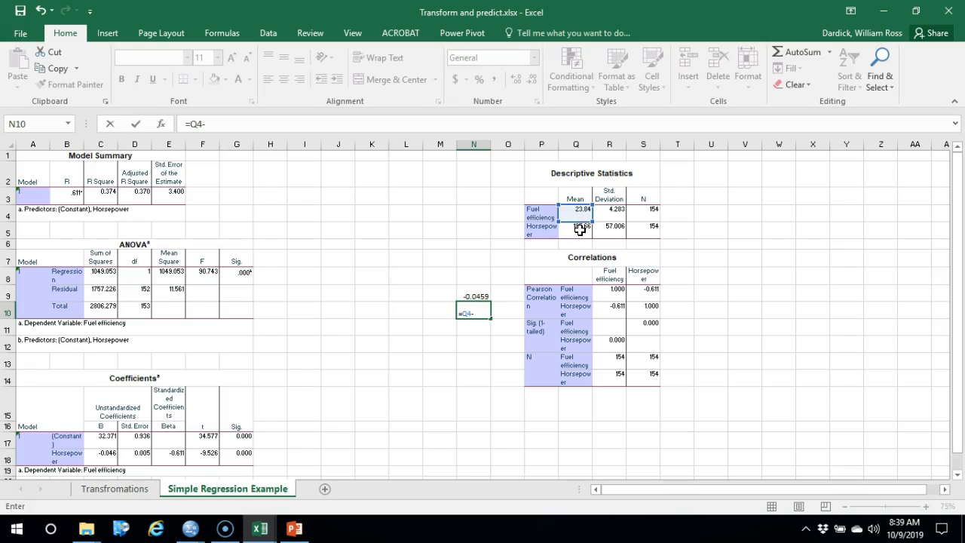
text(()
click(580, 230)
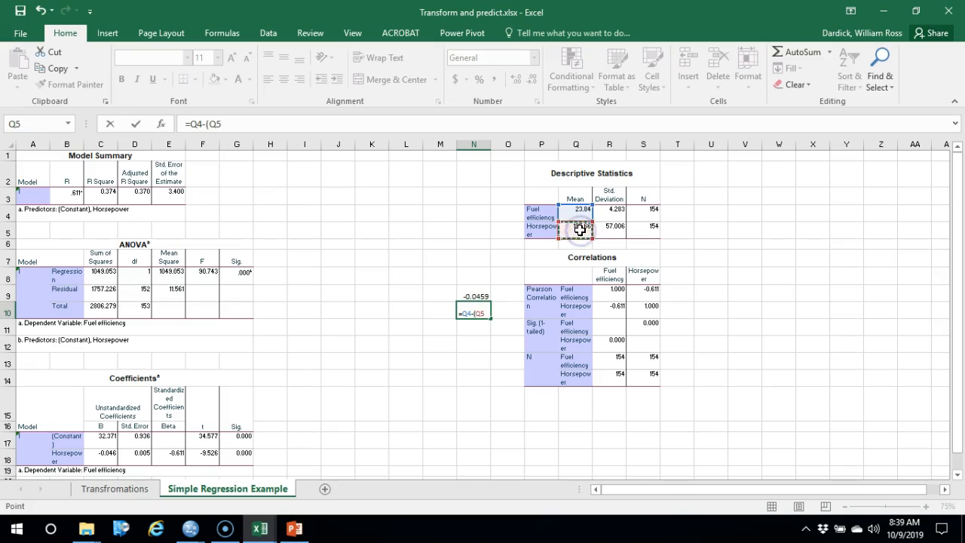
text(*)
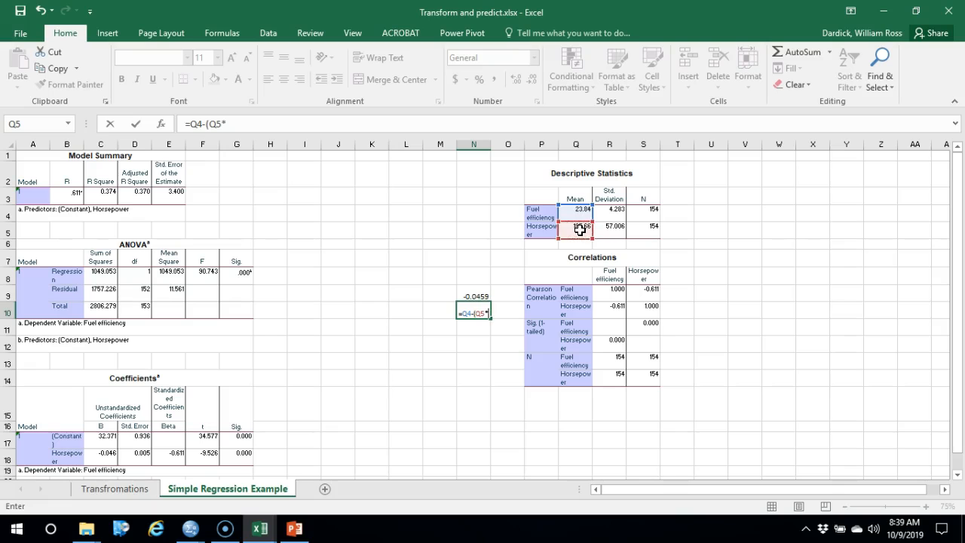
click(468, 291)
text())
key(Return)
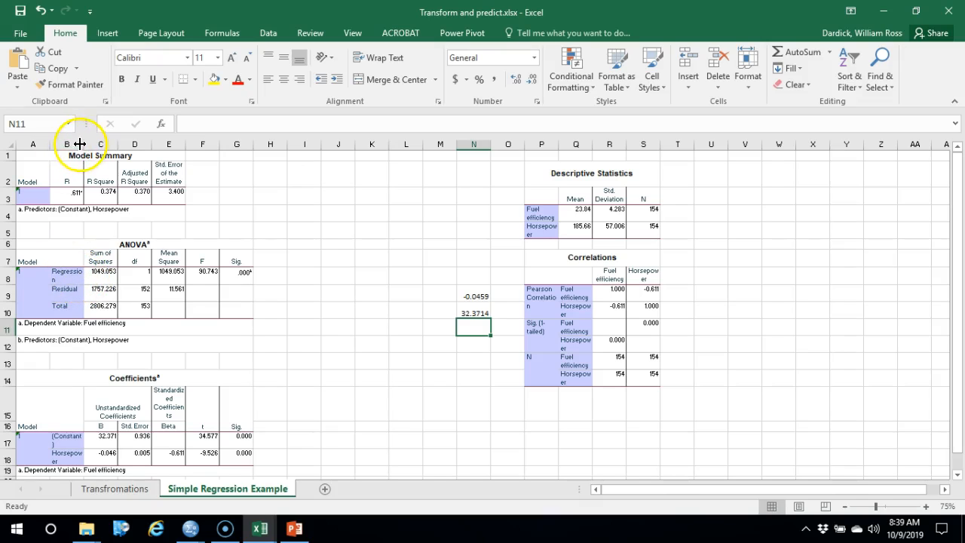
Widen column B to fit its row labels, and calculate the residual mean square in H9 with =C9/D9
drag(84, 143, 105, 143)
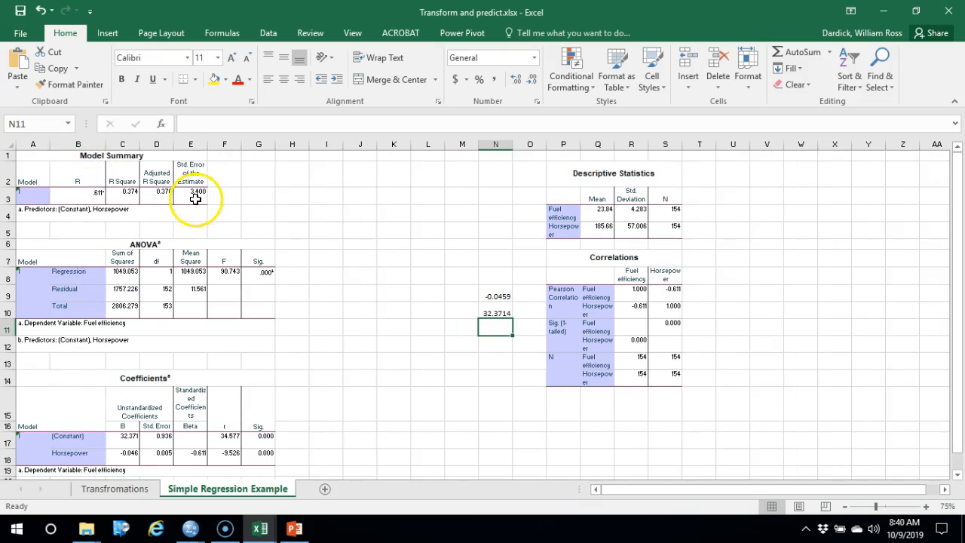
click(318, 255)
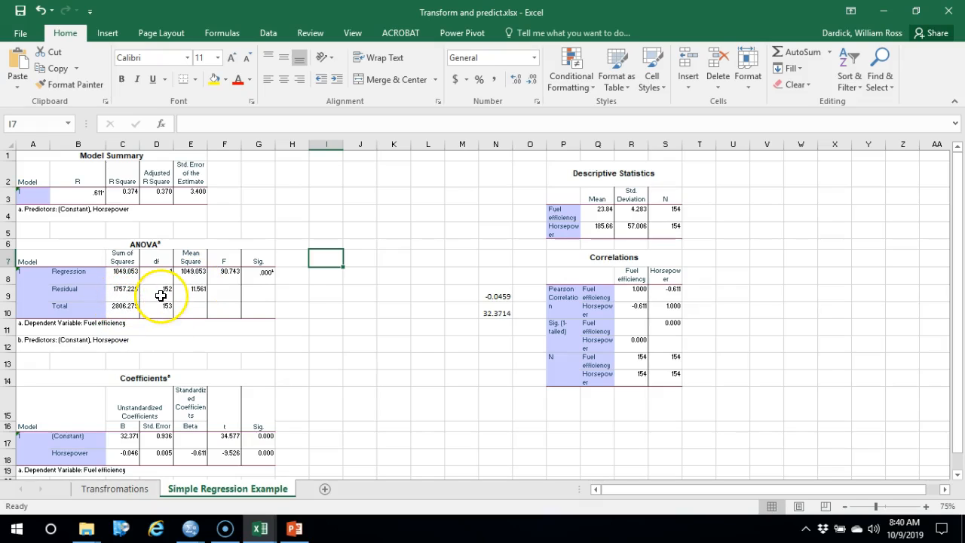
click(303, 290)
text(=)
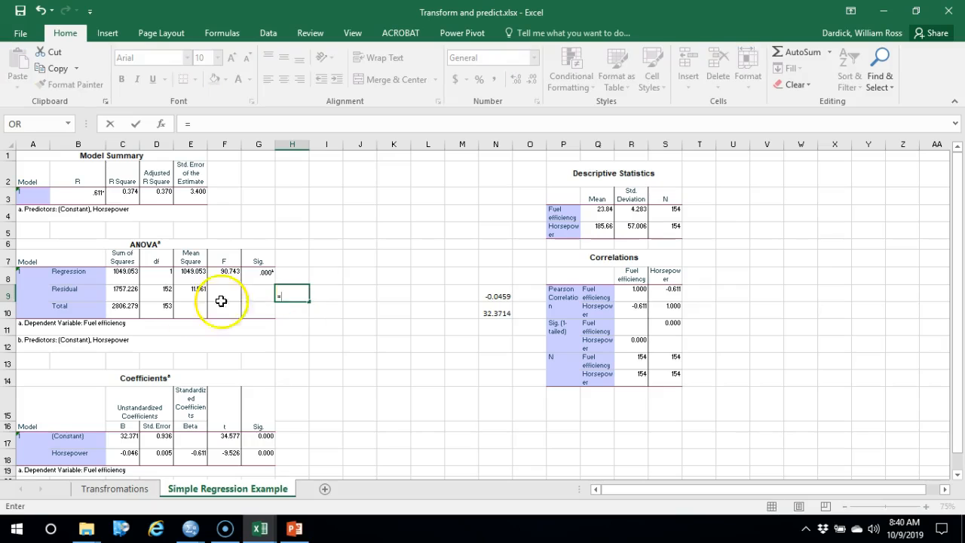
click(130, 289)
text(/)
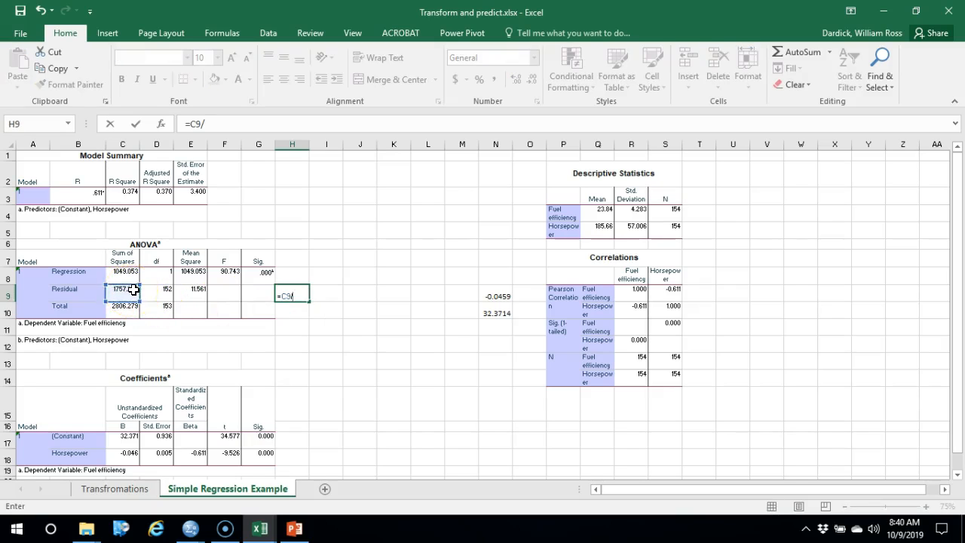
click(160, 294)
key(Return)
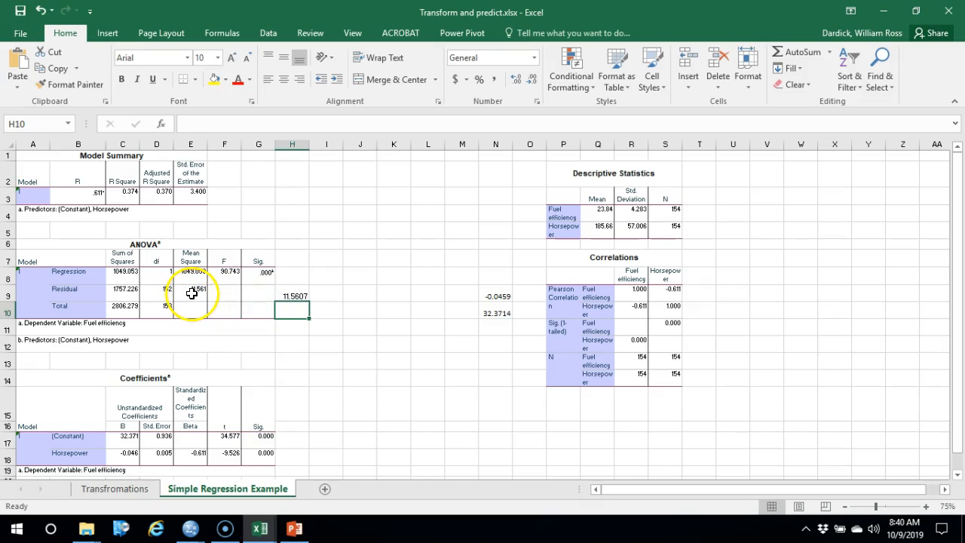
click(192, 293)
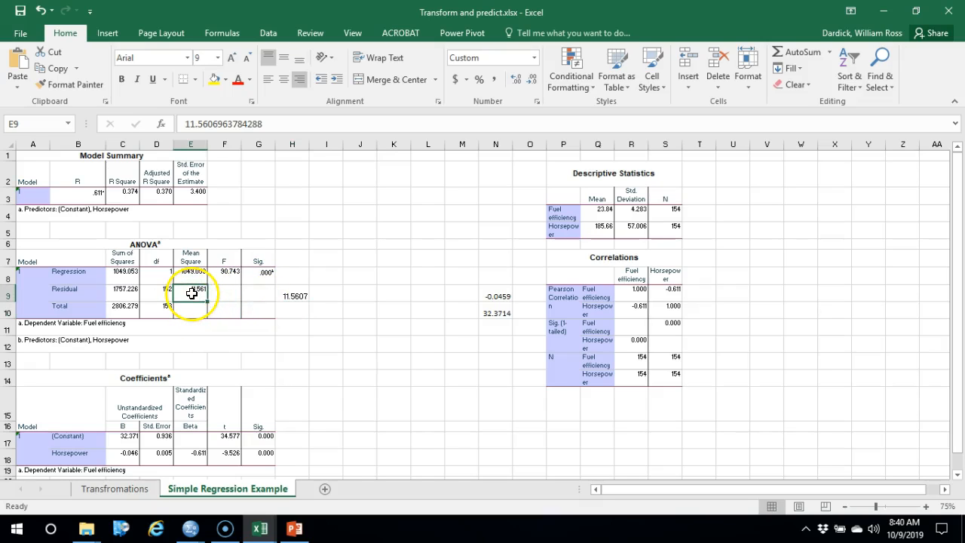
click(357, 246)
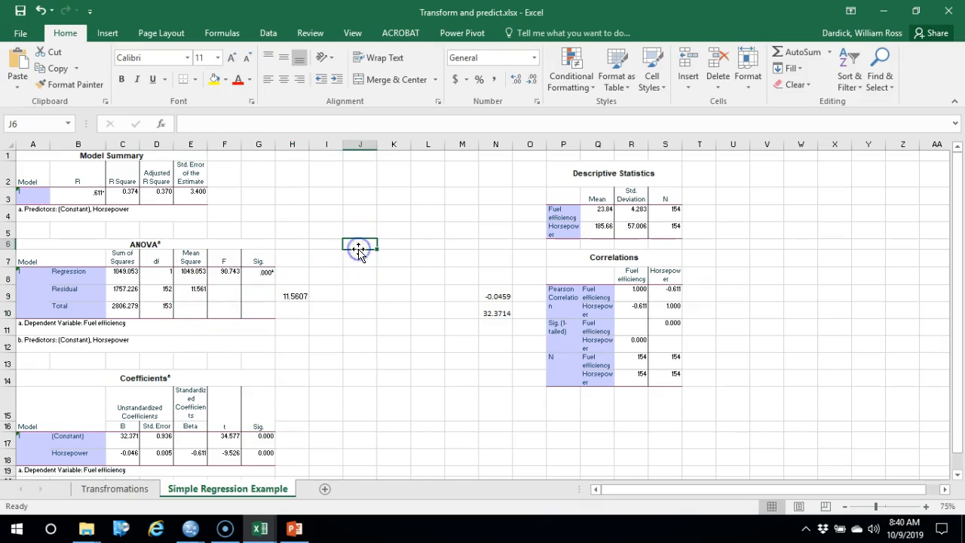
Replace the Mean Square heading in E7 of the ANOVA table with "var"
click(196, 255)
text(var)
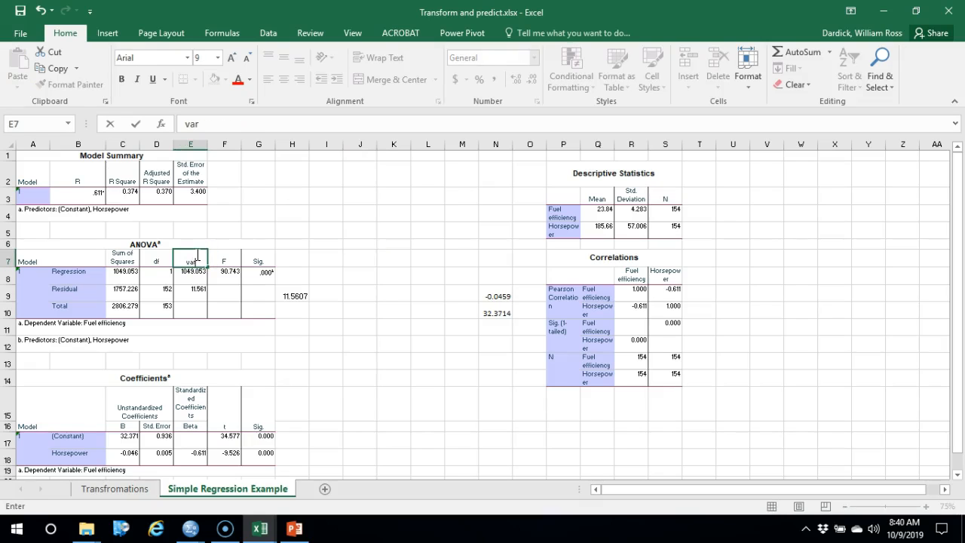
click(383, 274)
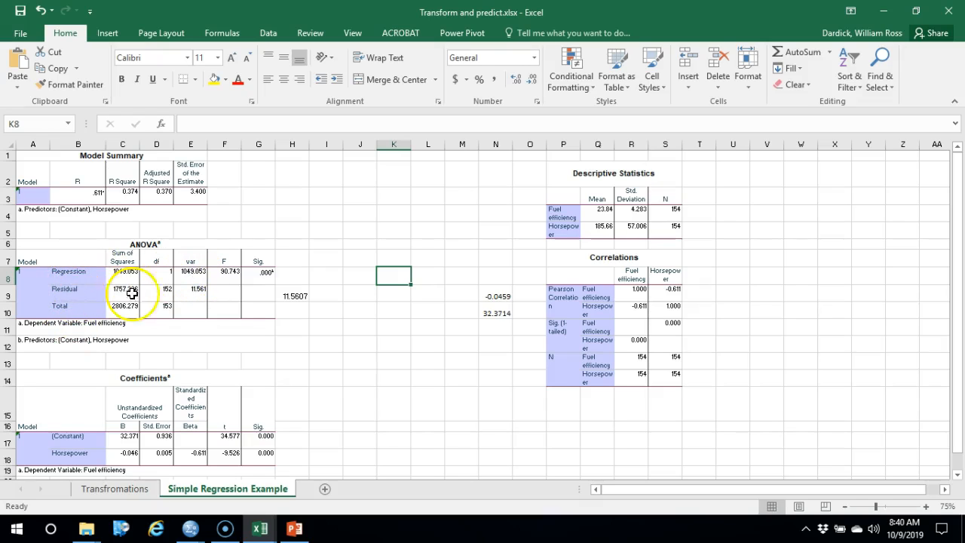
Calculate the F ratio in H8 by dividing the regression mean square by the residual one with =E8/E9
click(297, 275)
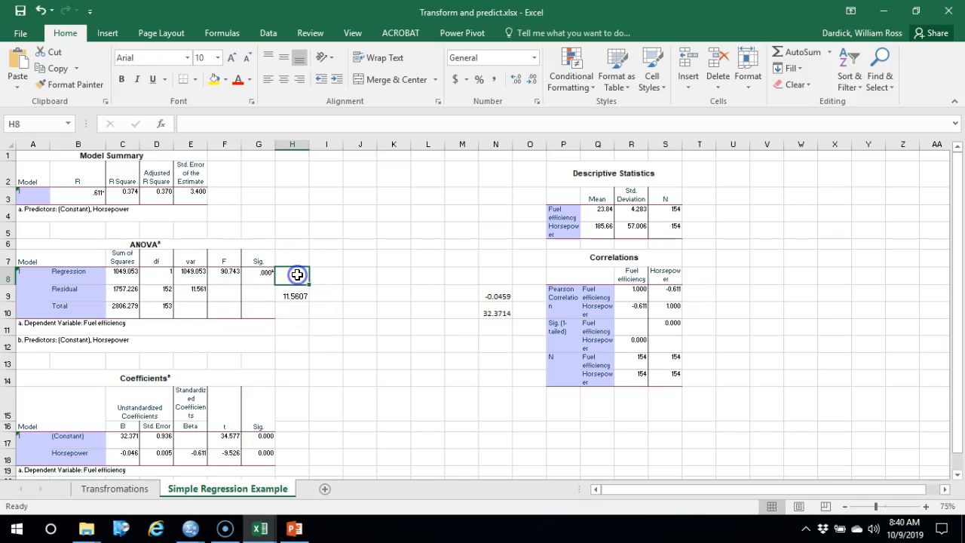
text(=)
click(189, 276)
text(/)
click(193, 293)
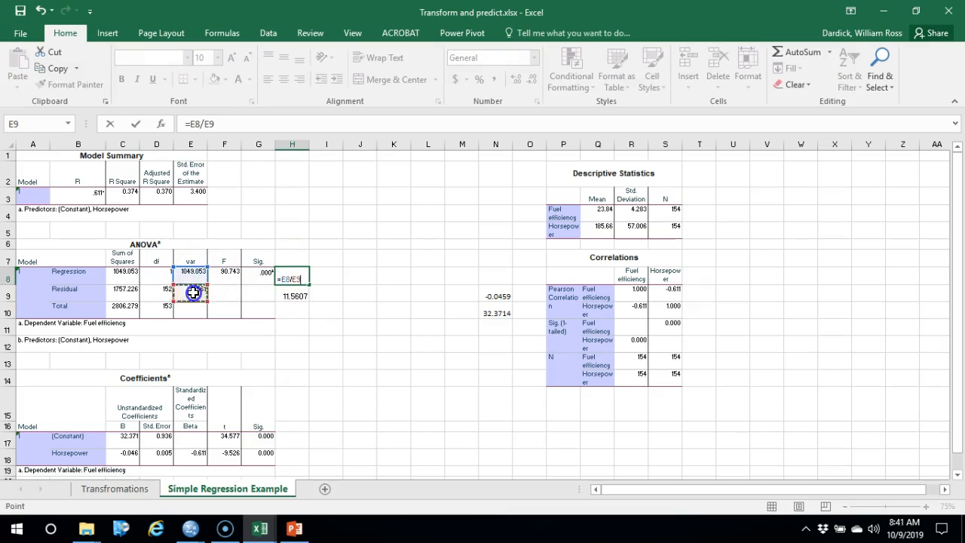
key(Return)
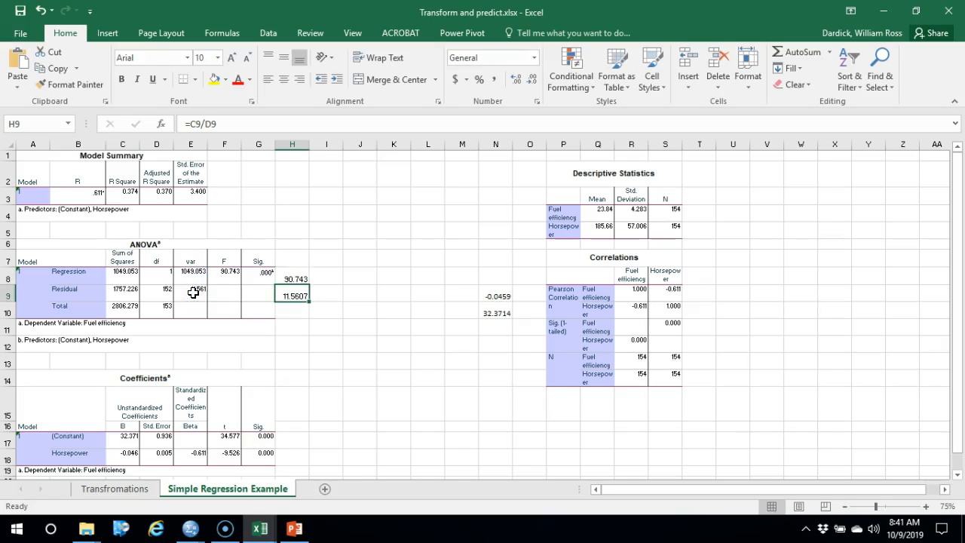
click(295, 276)
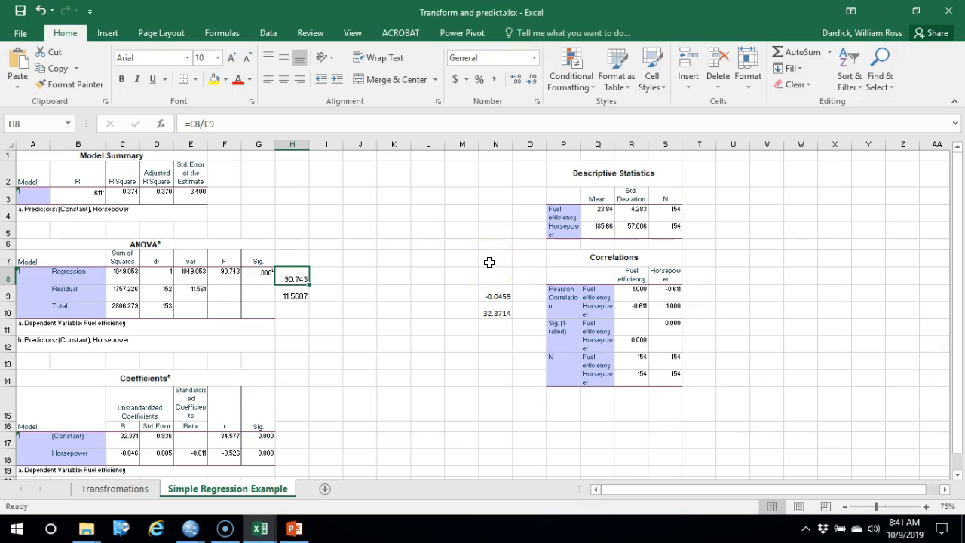
click(633, 312)
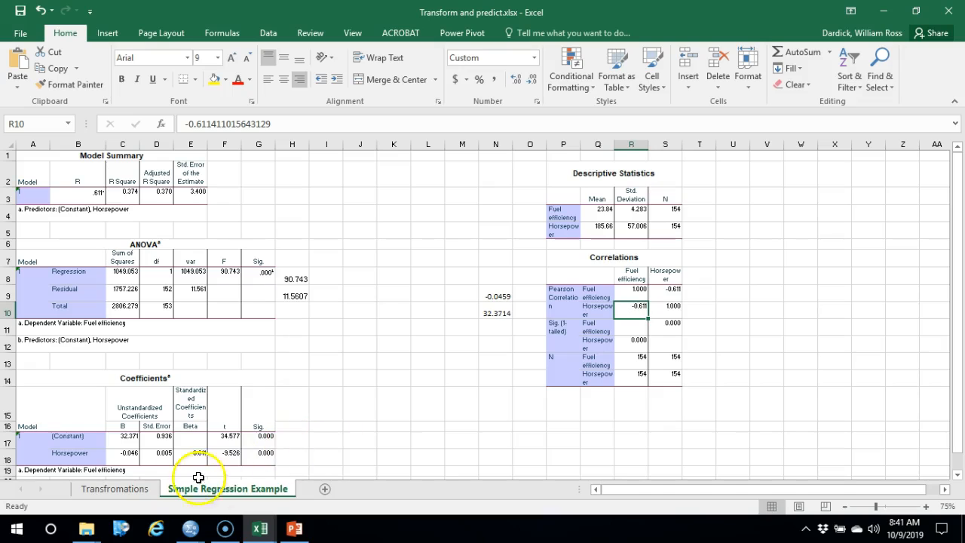
Calculate R square in G3 by squaring the model's R value with =B3^2
click(186, 454)
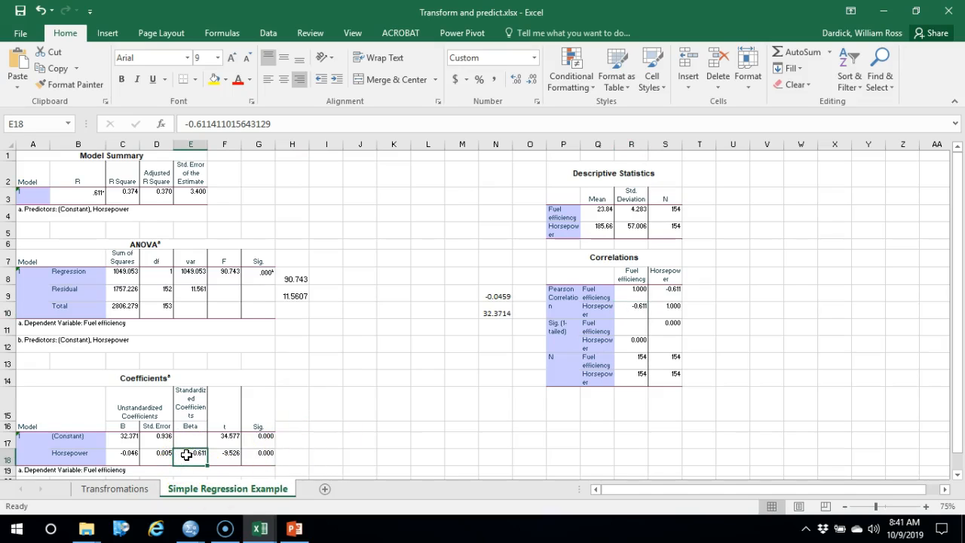
click(267, 196)
text(=)
click(83, 197)
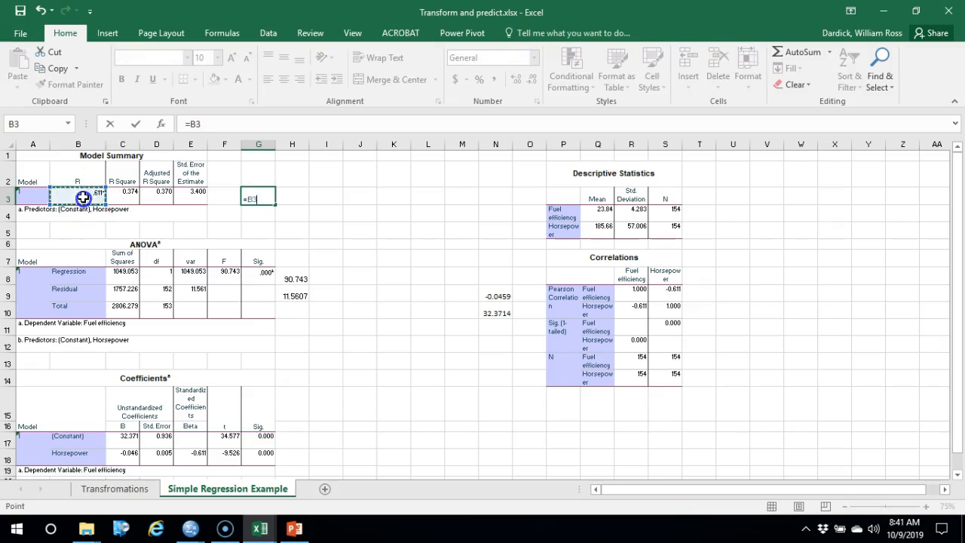
text(^2)
key(Return)
click(264, 195)
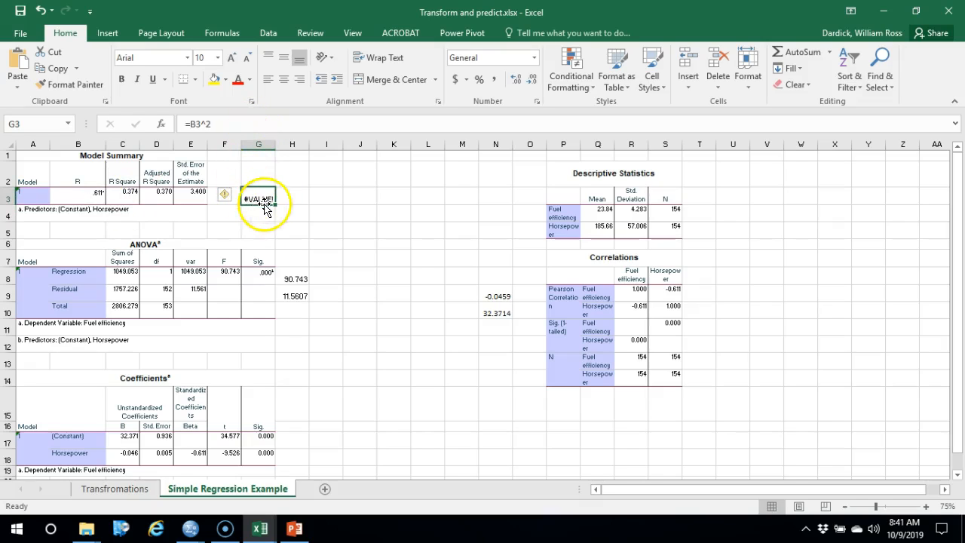
Remove the footnote letter "a" from the R value in B3 so it is numeric, and recheck the formula in G3
double_click(96, 193)
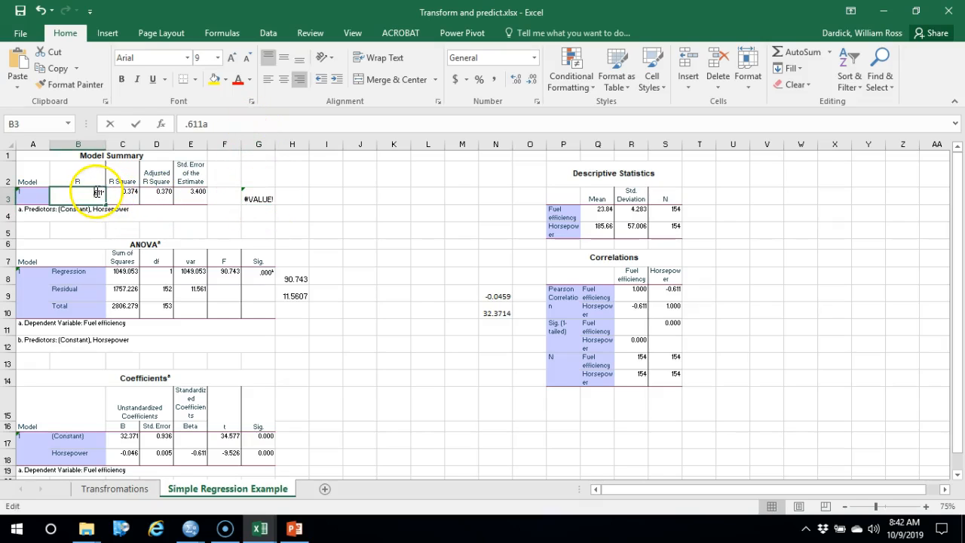
key(BackSpace)
key(Return)
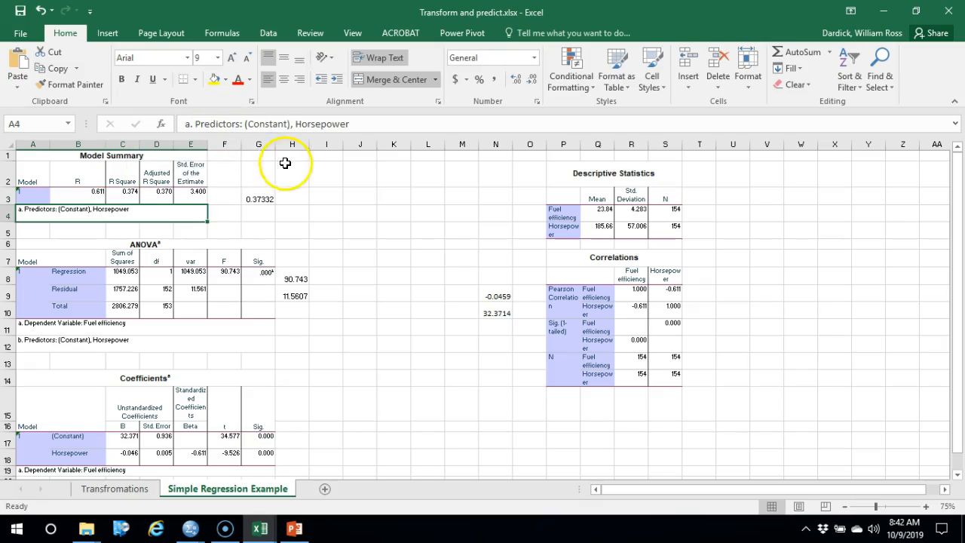
click(259, 196)
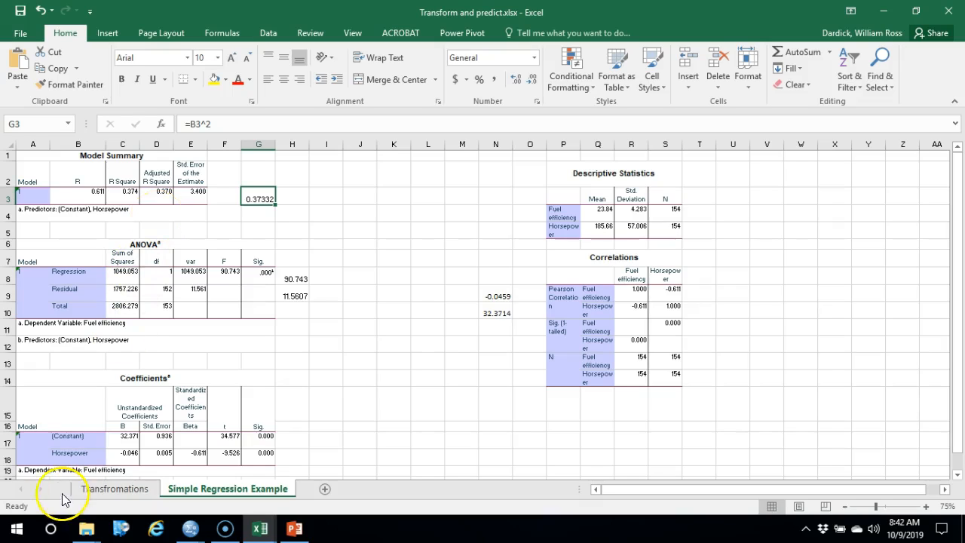
Calculate R square in H3 by dividing the regression sum of squares by the total with =C8/C10
click(297, 199)
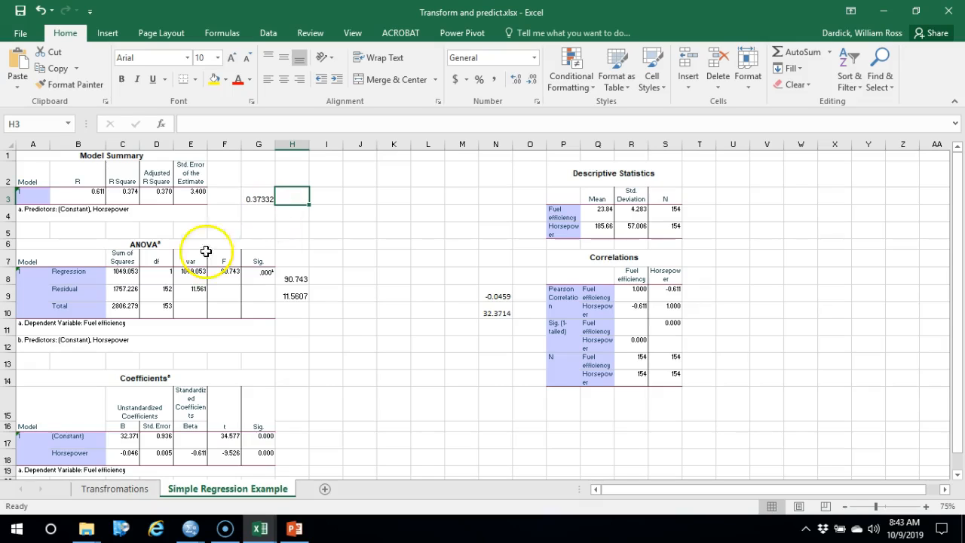
text(=)
click(123, 274)
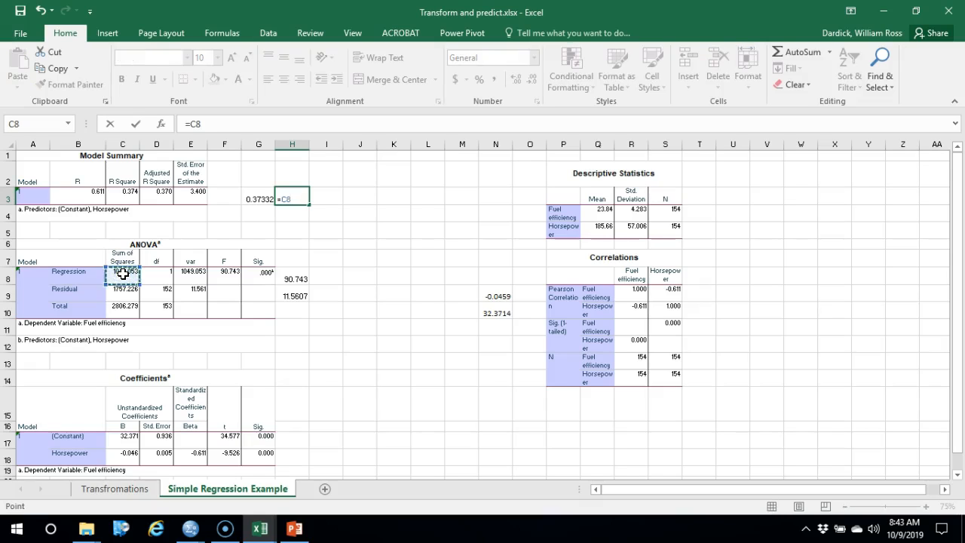
text(/)
click(122, 310)
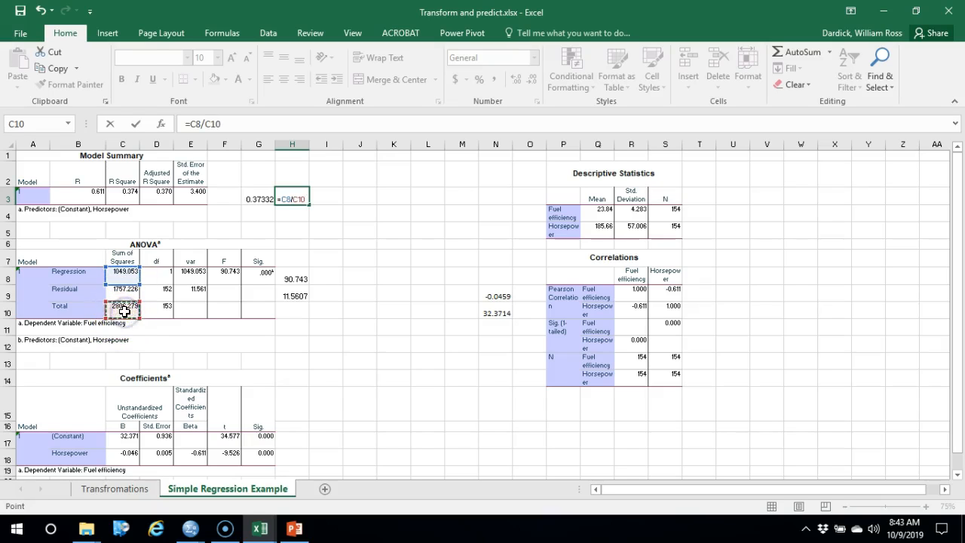
key(Return)
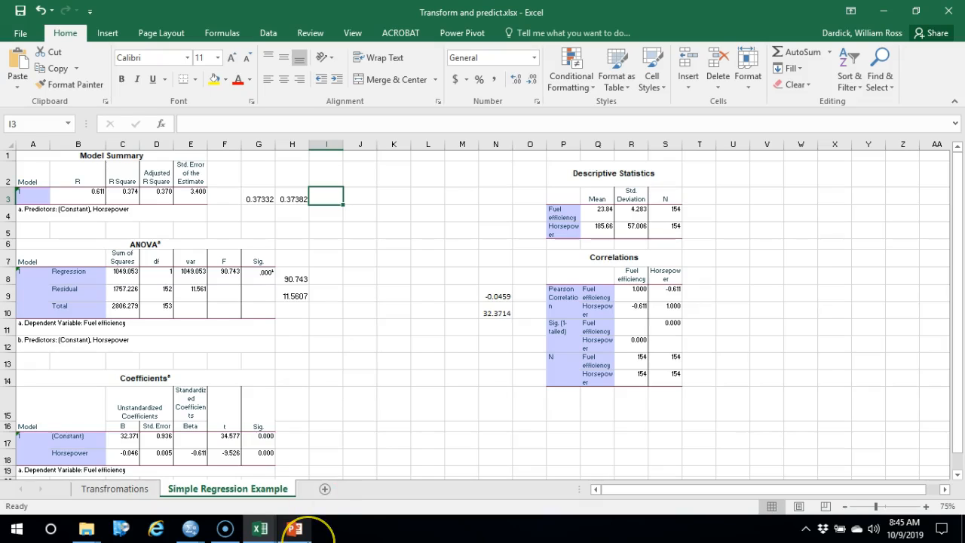
Switch to PowerPoint to review the Adjusted R² formula slide, and return to the Excel regression workbook
click(294, 528)
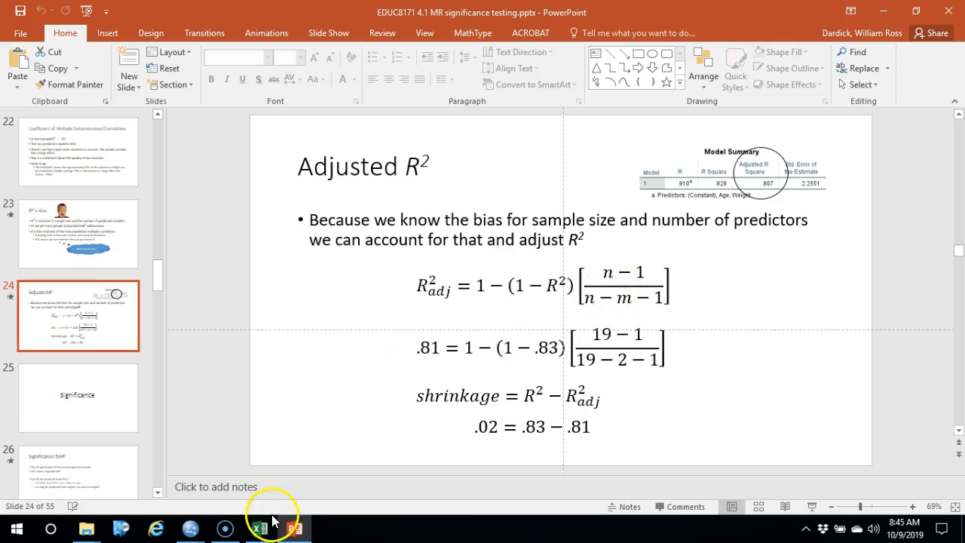
mouse_move(264, 534)
click(219, 469)
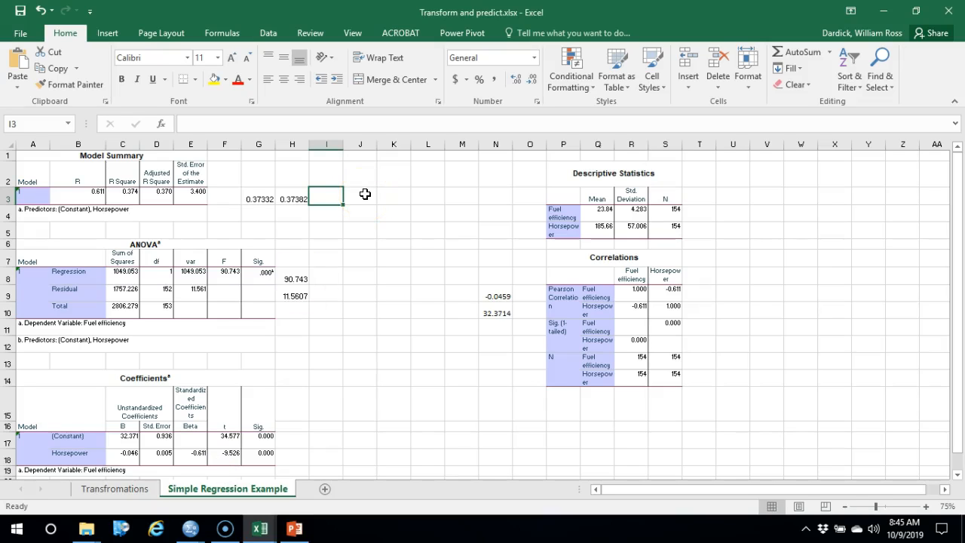
Calculate the adjusted R square in I3 with =1-(1-H3)*(D10/D9) and compare it with the SPSS value in D3
text(=1-()
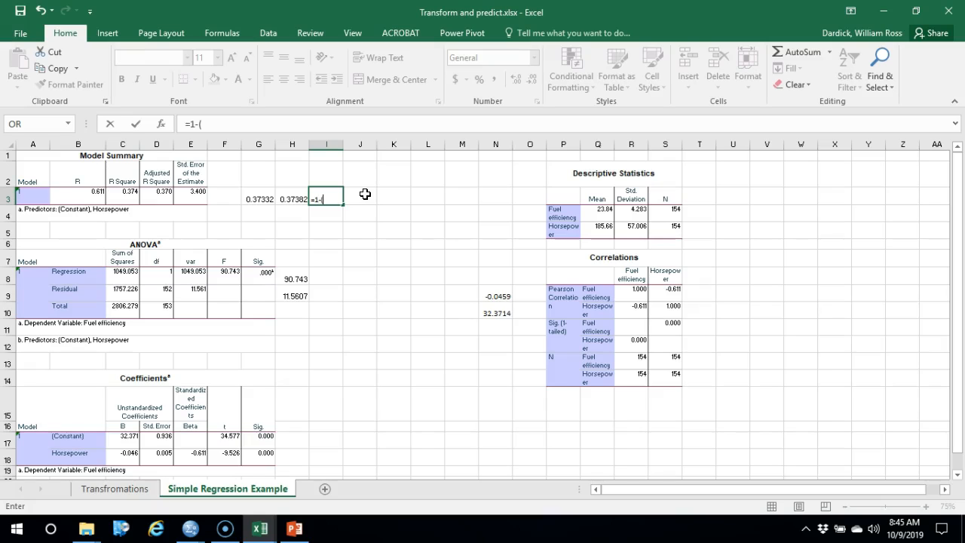
text(1-)
click(294, 198)
text())
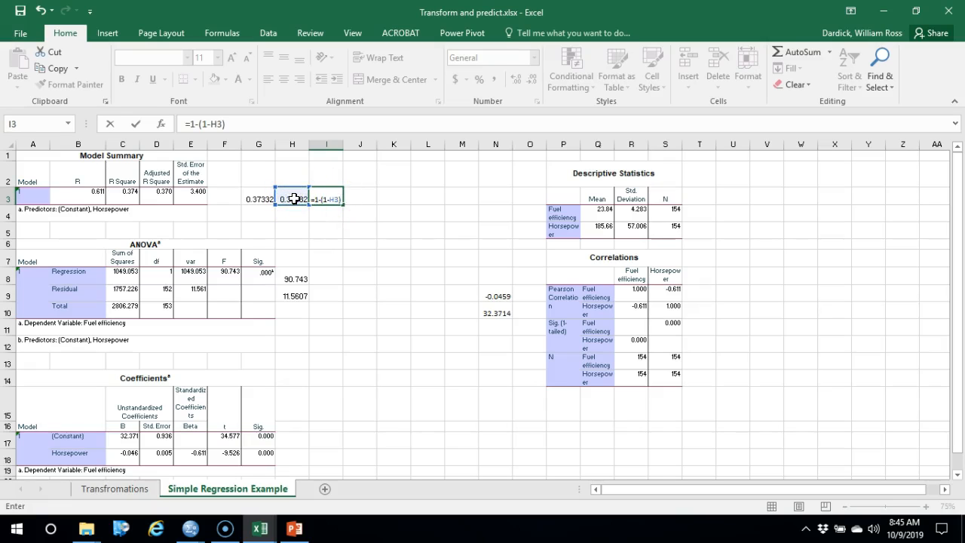
text(*)
text(()
click(158, 310)
text(/)
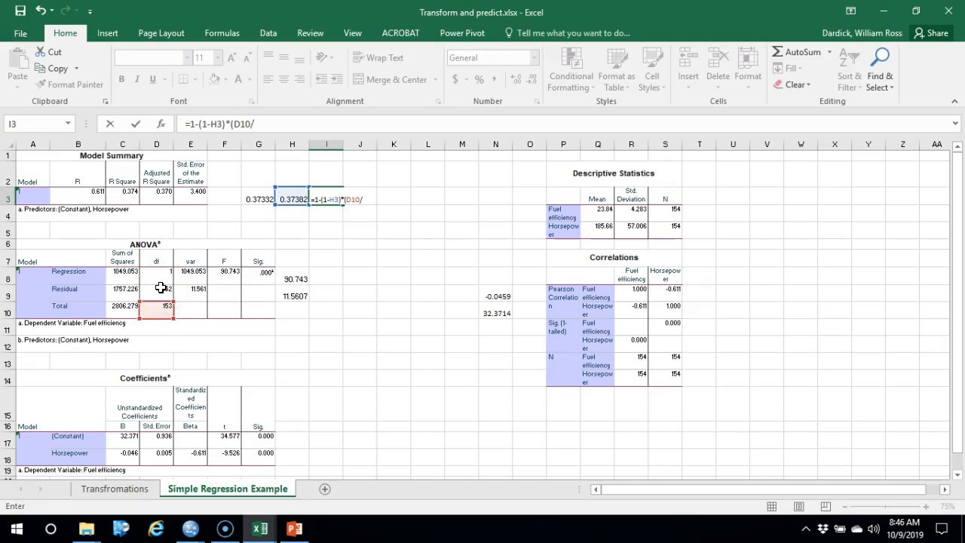
click(161, 288)
text())
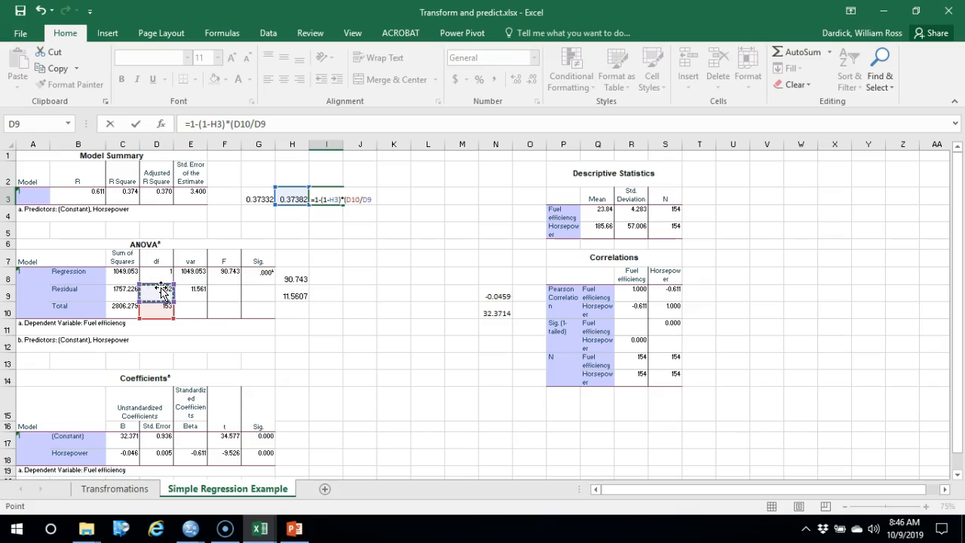
key(Return)
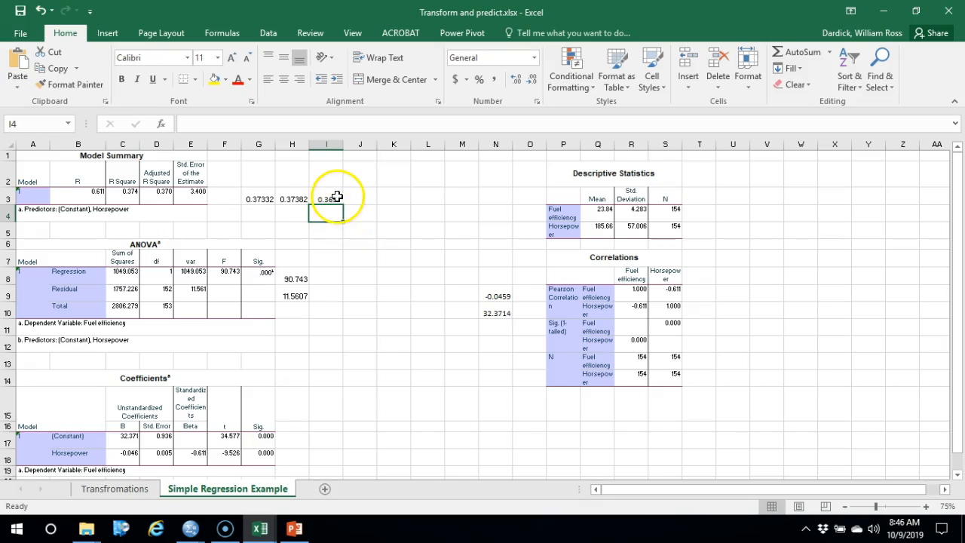
click(163, 194)
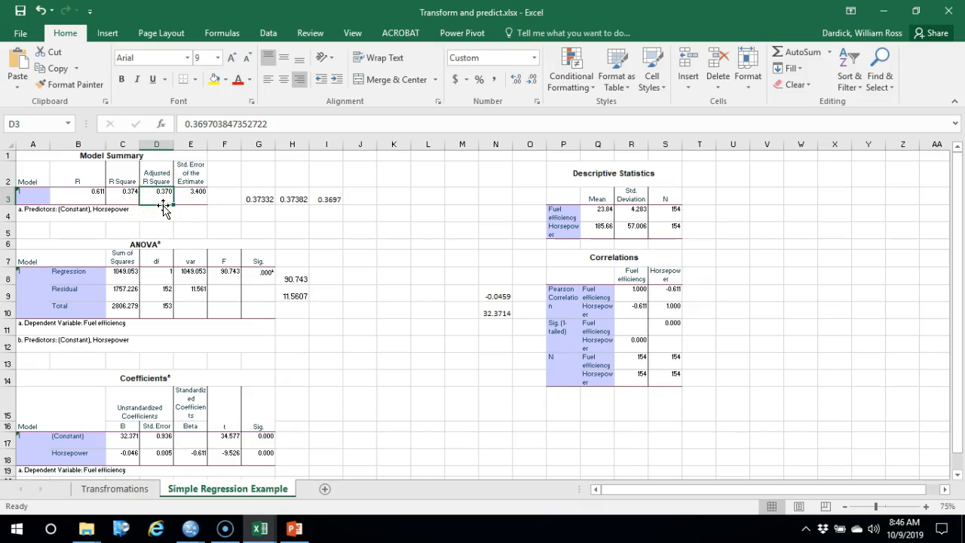
click(332, 198)
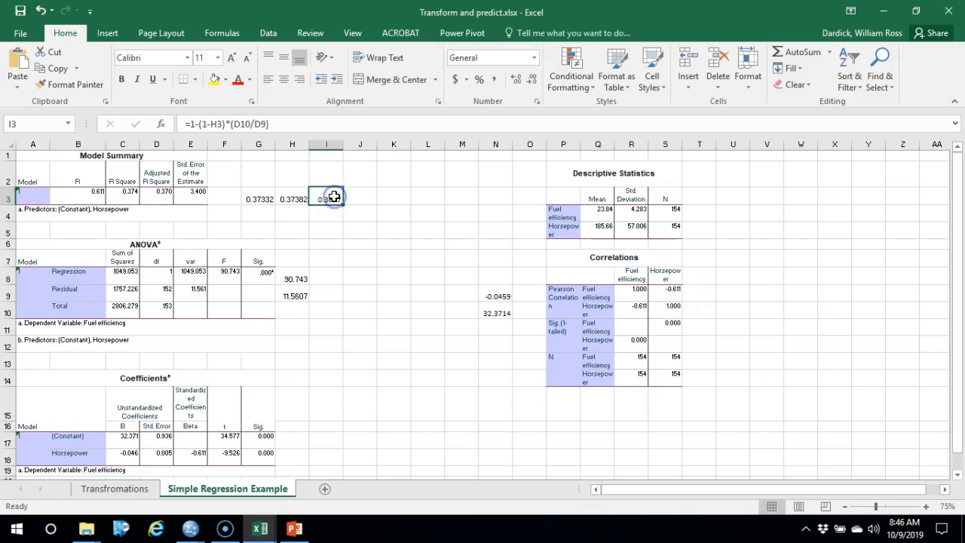
click(327, 217)
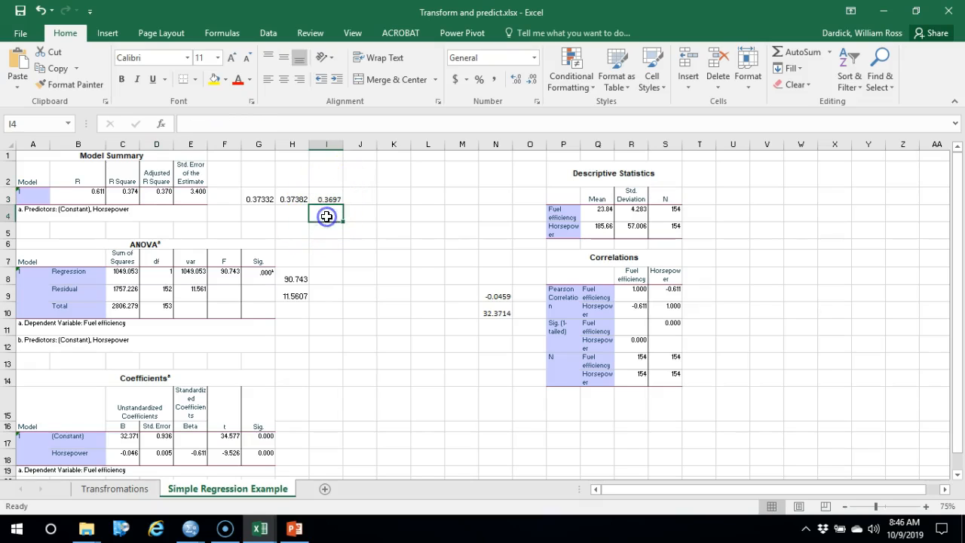